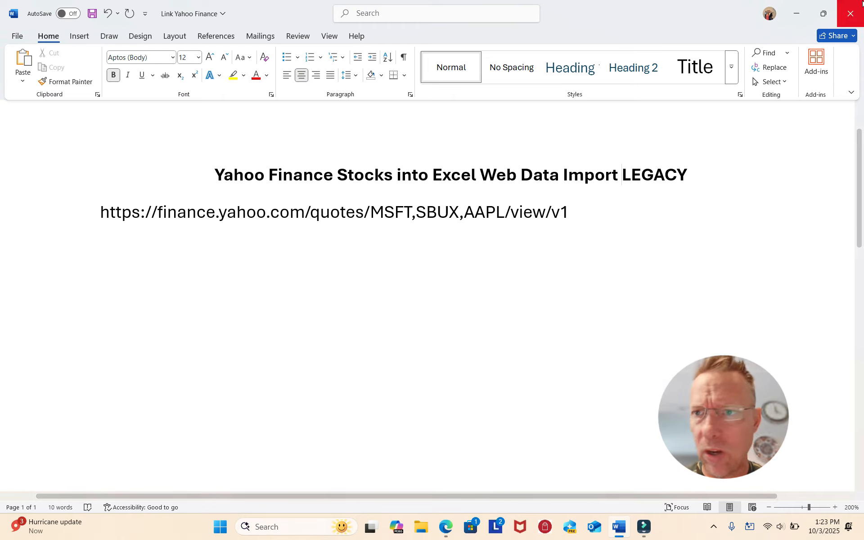
Open Excel, create a blank workbook and select cell B2
left_click(272, 527)
left_click(314, 176)
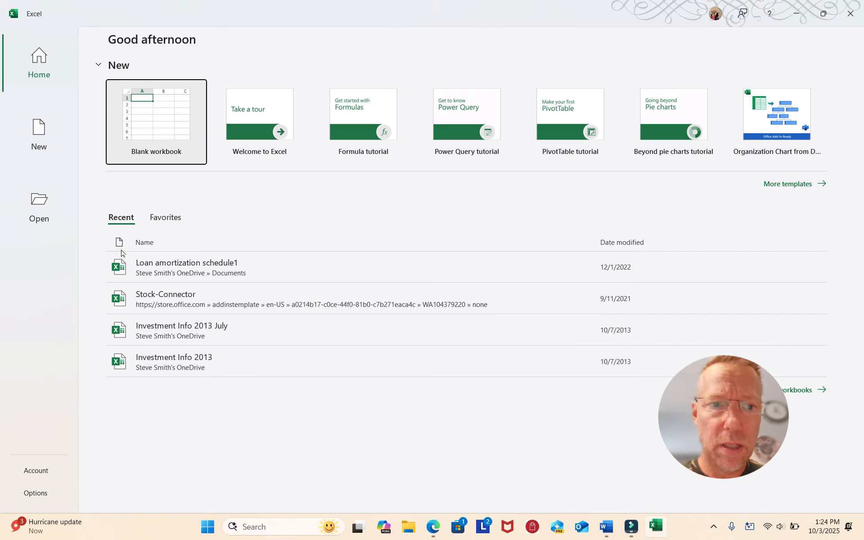
left_click(155, 120)
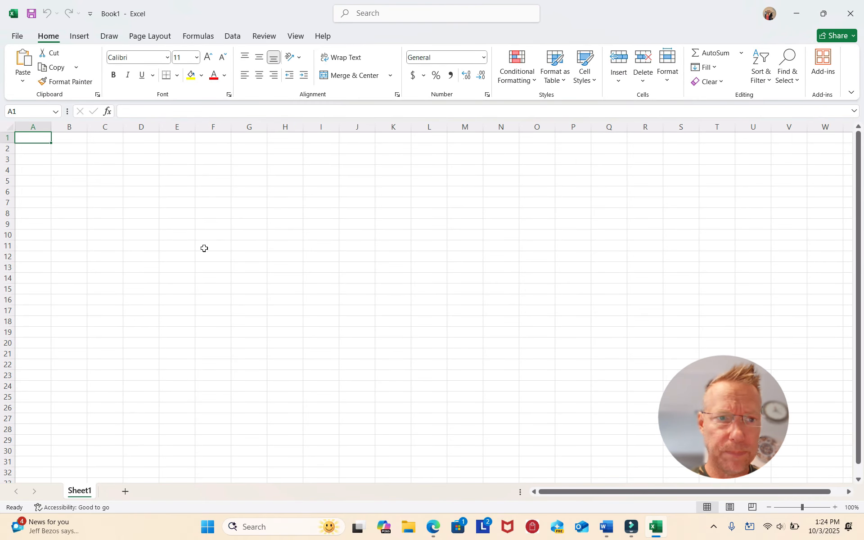
left_click(70, 150)
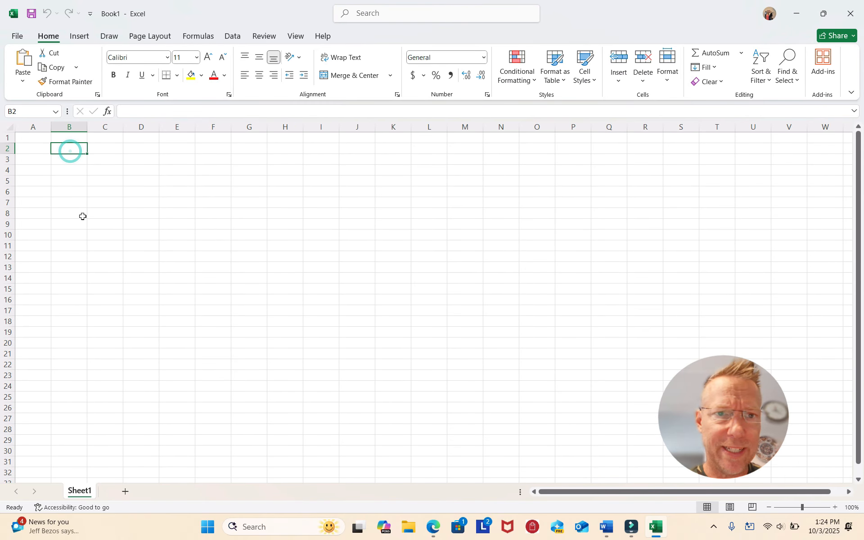
left_click(232, 36)
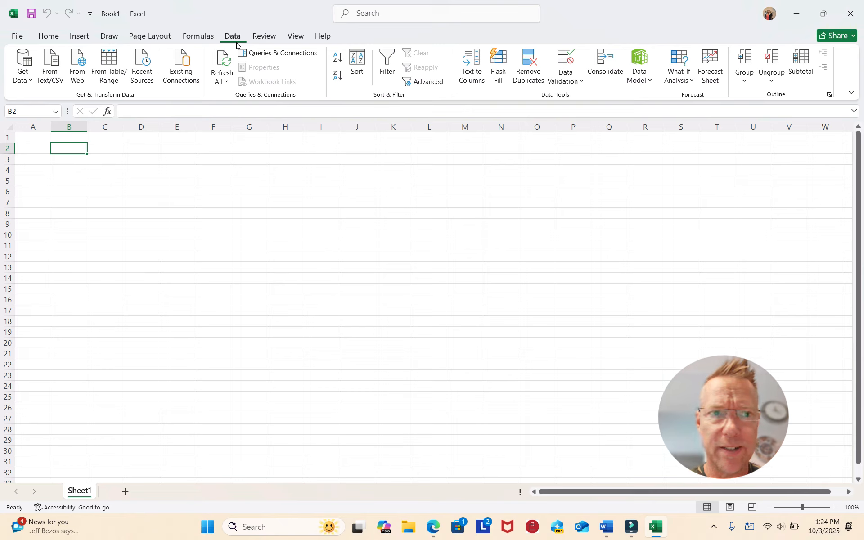
left_click(78, 75)
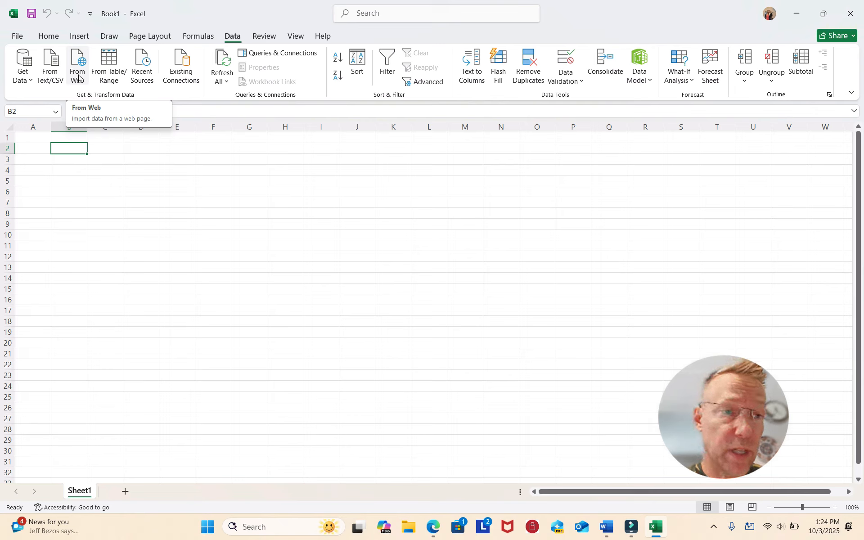
left_click(19, 40)
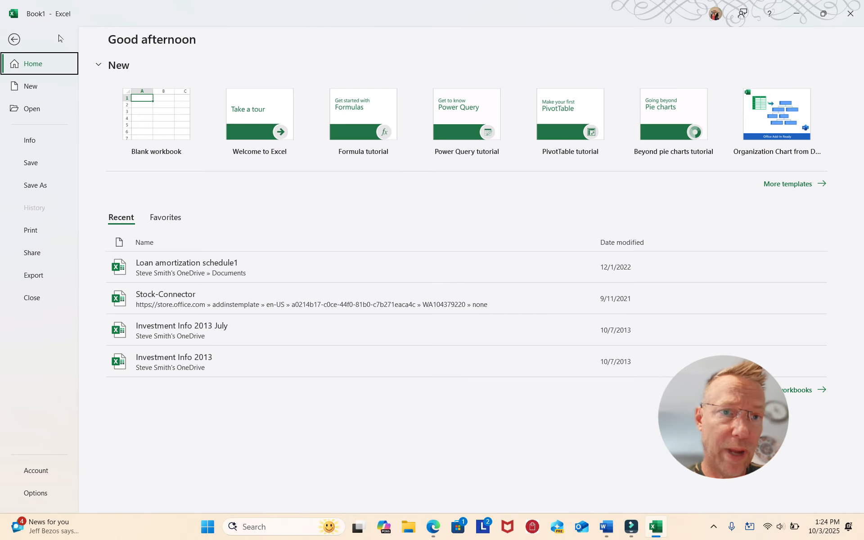
key("Escape")
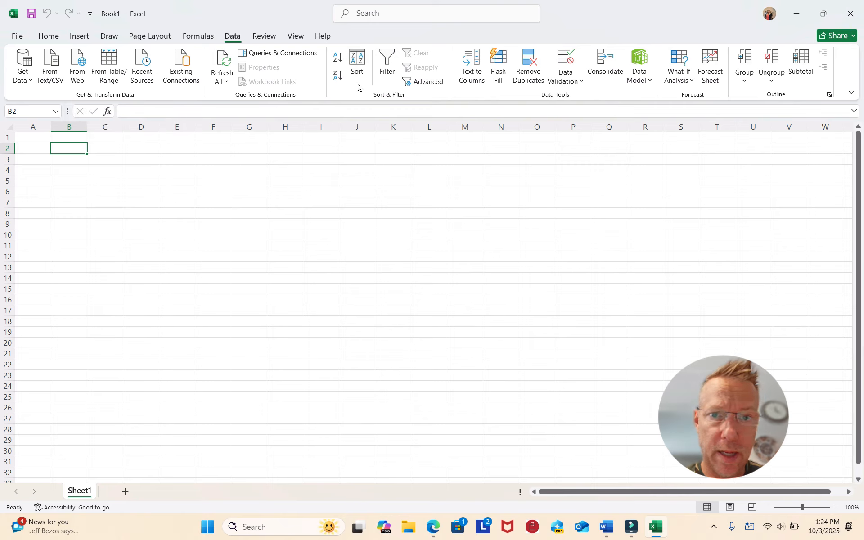
Enable the From Web (Legacy) data import wizard in the Excel data options
left_click(18, 36)
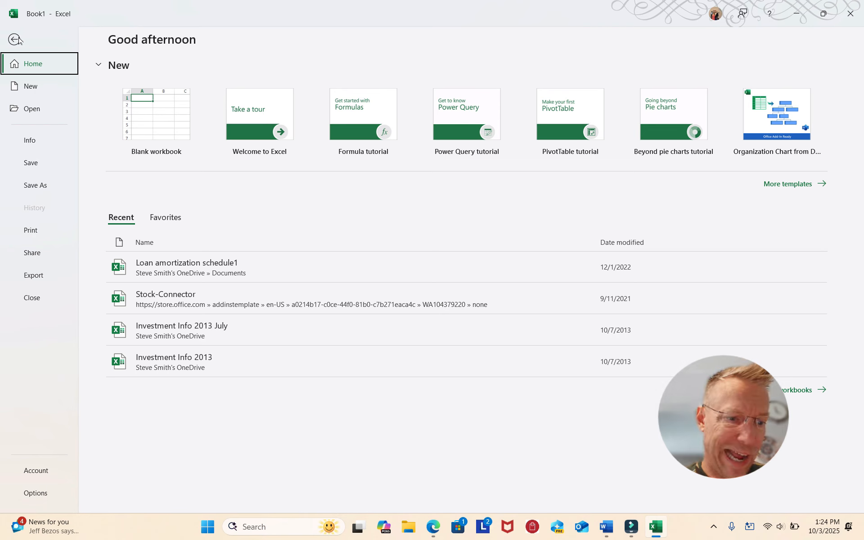
left_click(35, 493)
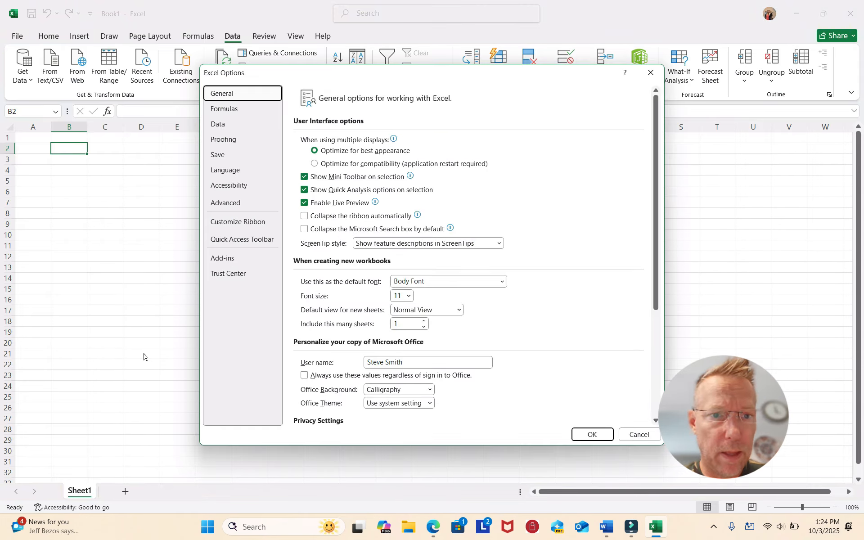
left_click(229, 126)
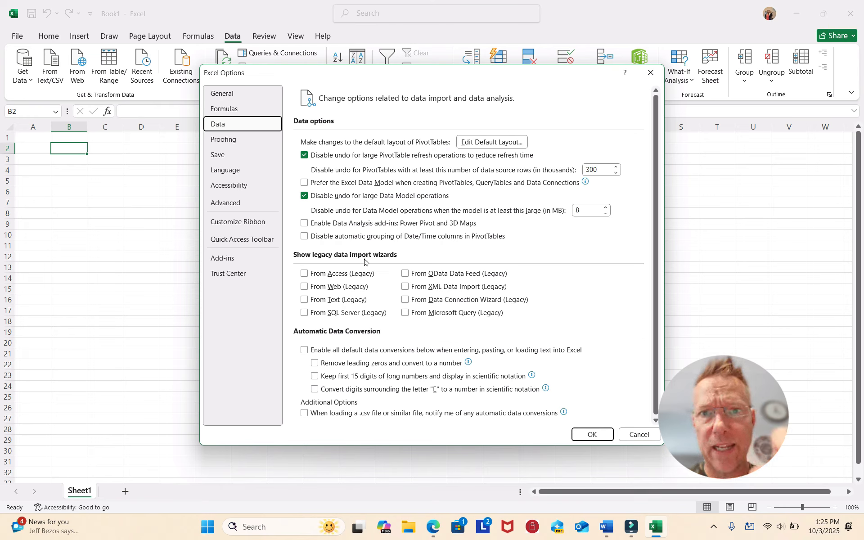
left_click(306, 288)
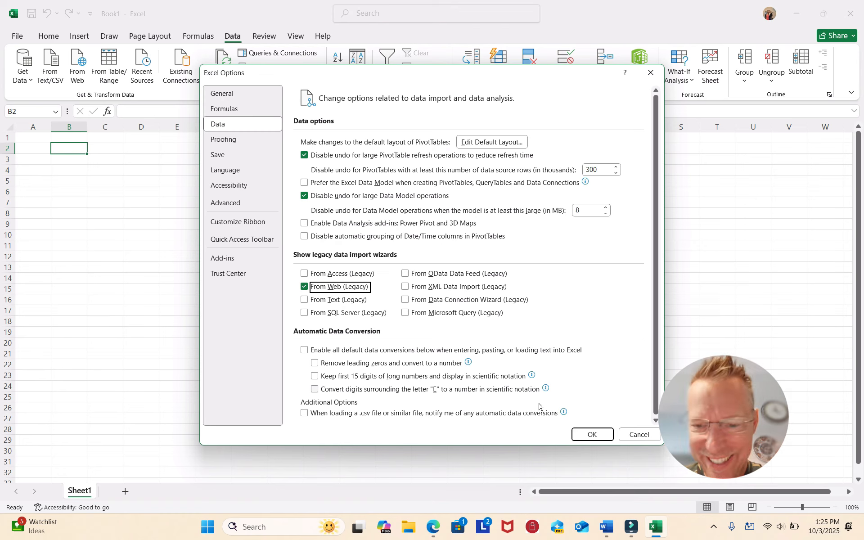
left_click(590, 435)
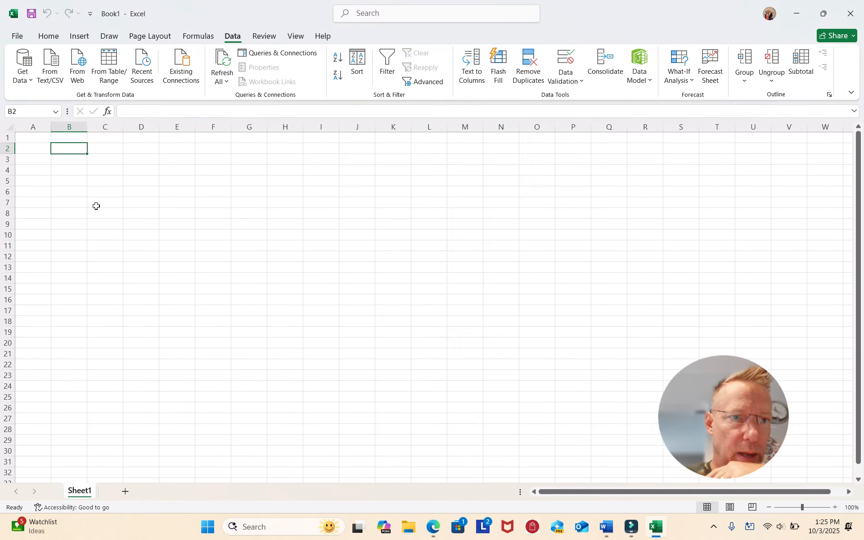
Check whether Legacy Wizards is offered among the workbook's data import sources
left_click(26, 80)
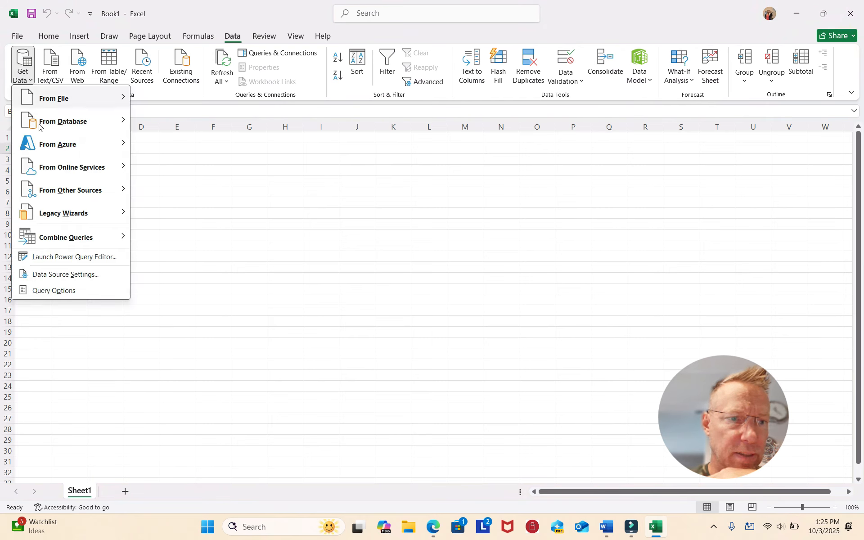
mouse_move(53, 215)
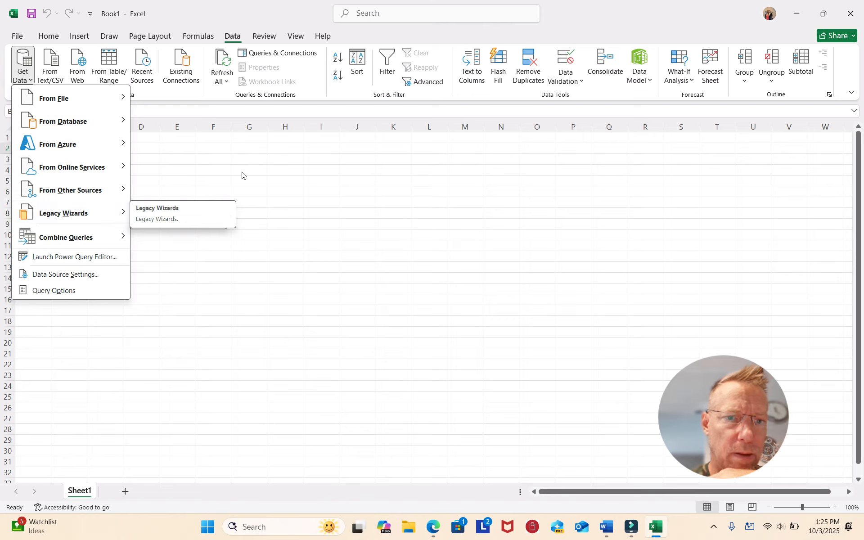
left_click(249, 160)
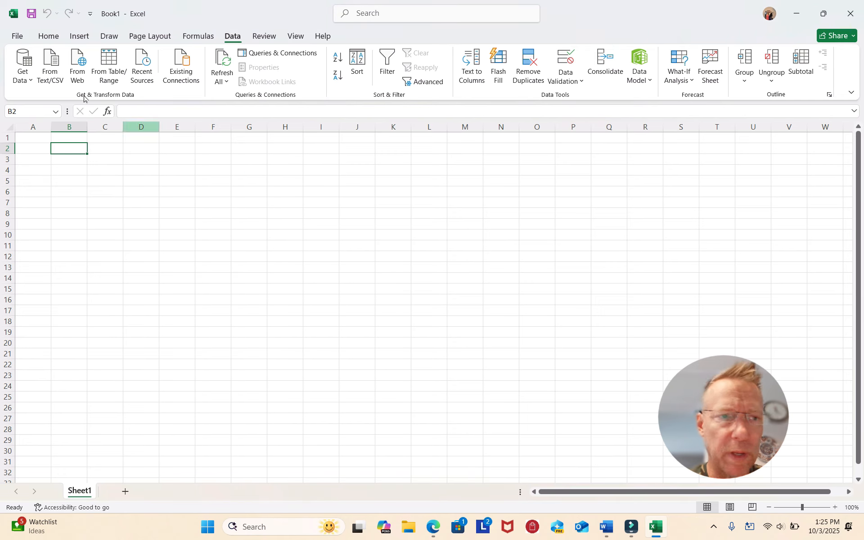
View the Office product and version information, then return to the worksheet
left_click(17, 36)
left_click(38, 474)
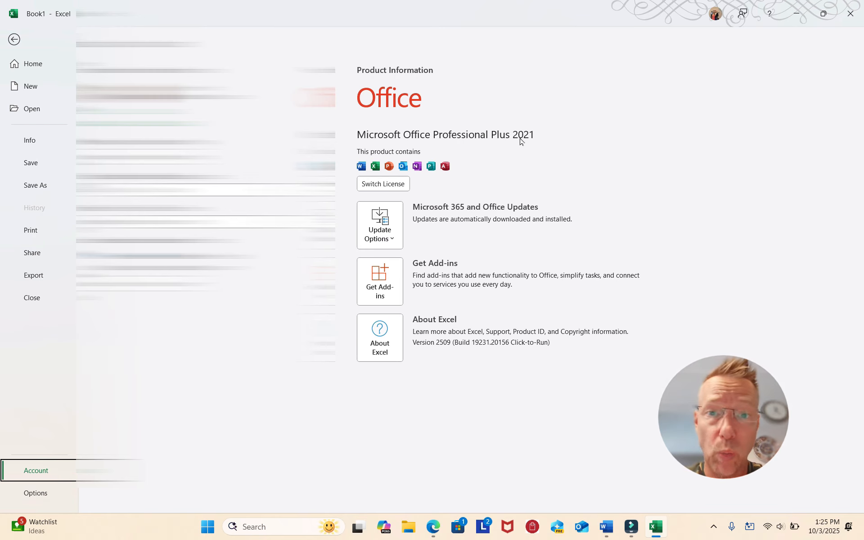
left_click(15, 39)
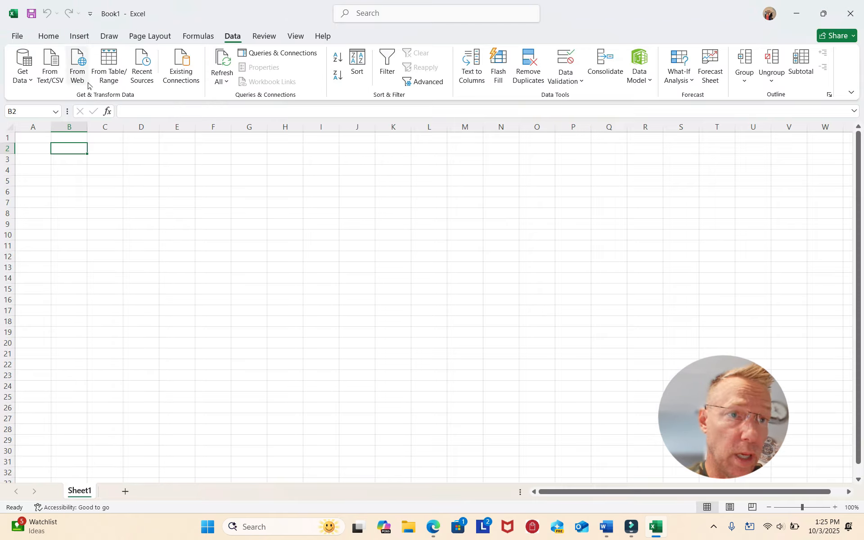
Start a From Web (Legacy) query, dismiss the script errors and stop the default page from loading
left_click(16, 80)
mouse_move(53, 217)
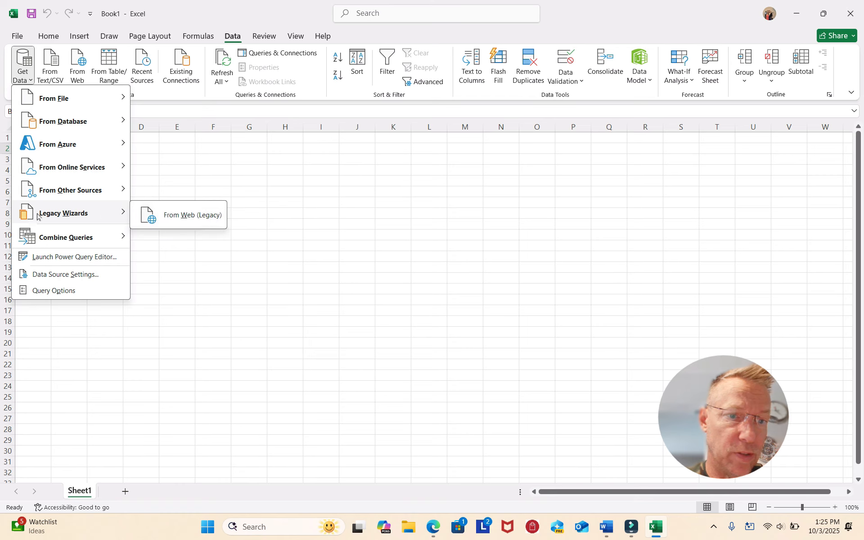
left_click(170, 216)
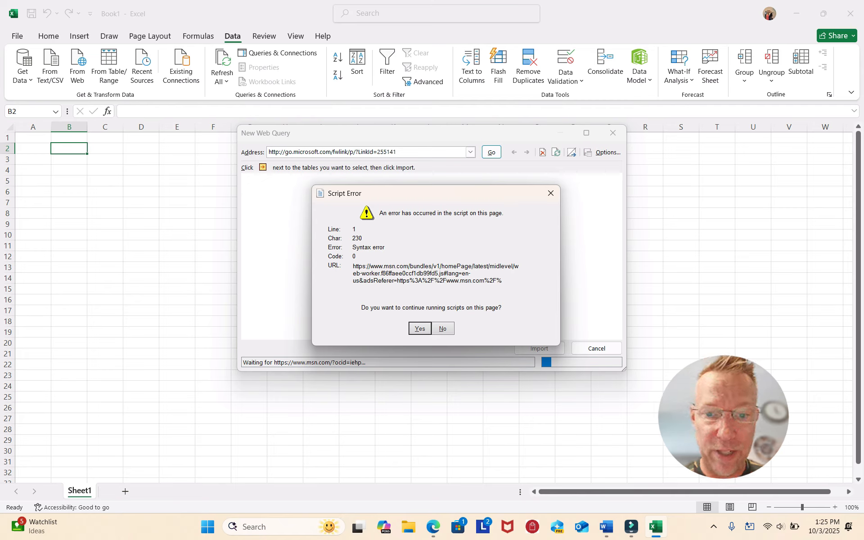
left_click(551, 194)
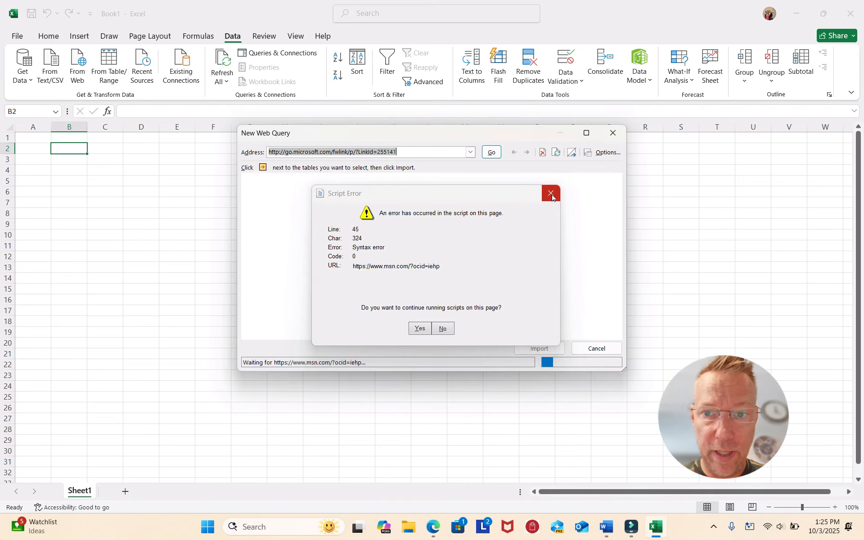
left_click(549, 189)
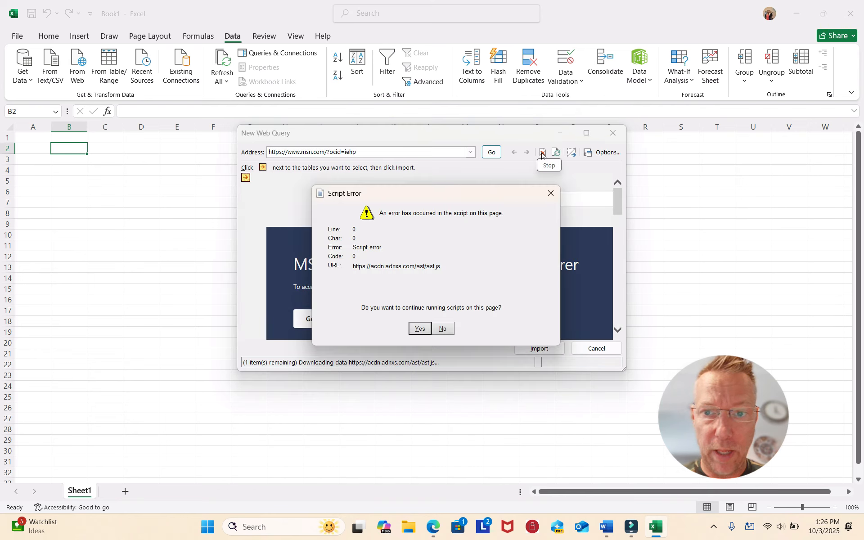
left_click(549, 193)
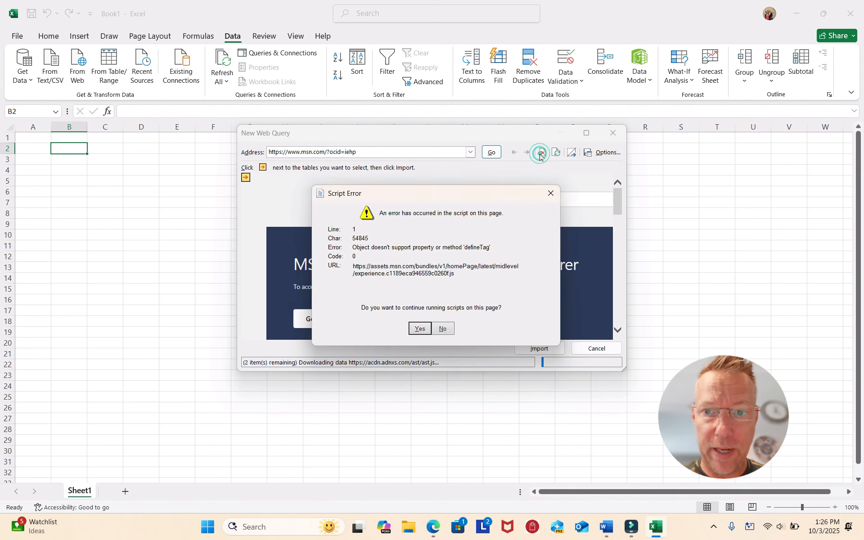
left_click(549, 194)
left_click(543, 153)
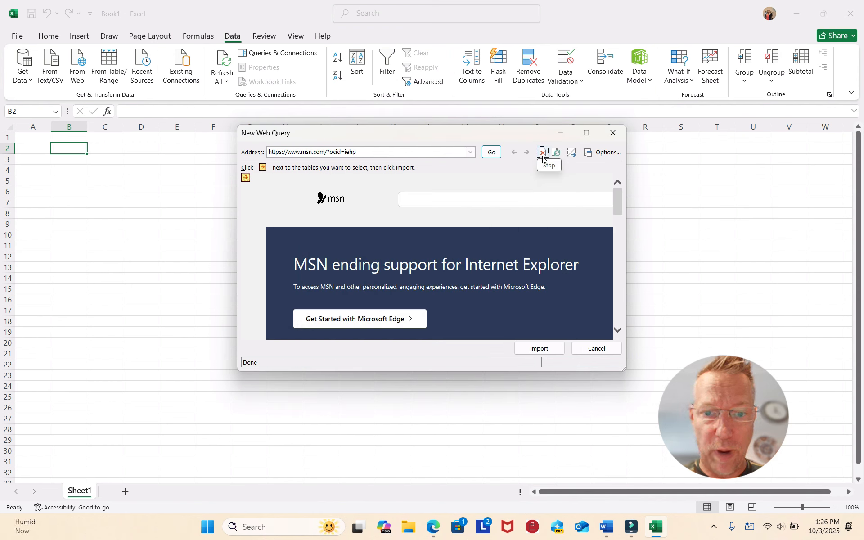
Switch to the Word document, copy the Yahoo Finance quotes URL for MSFT, SBUX and AAPL, and minimize Word
left_click(608, 529)
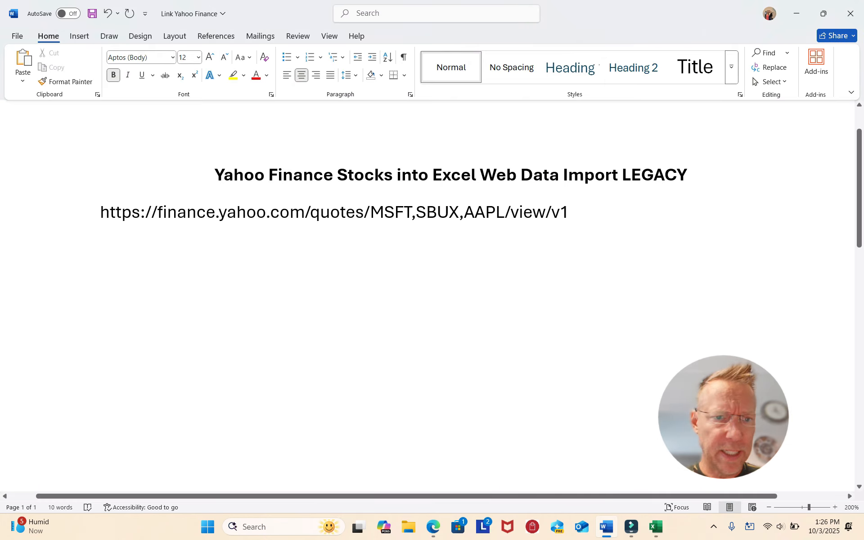
left_click_drag(88, 216, 580, 215)
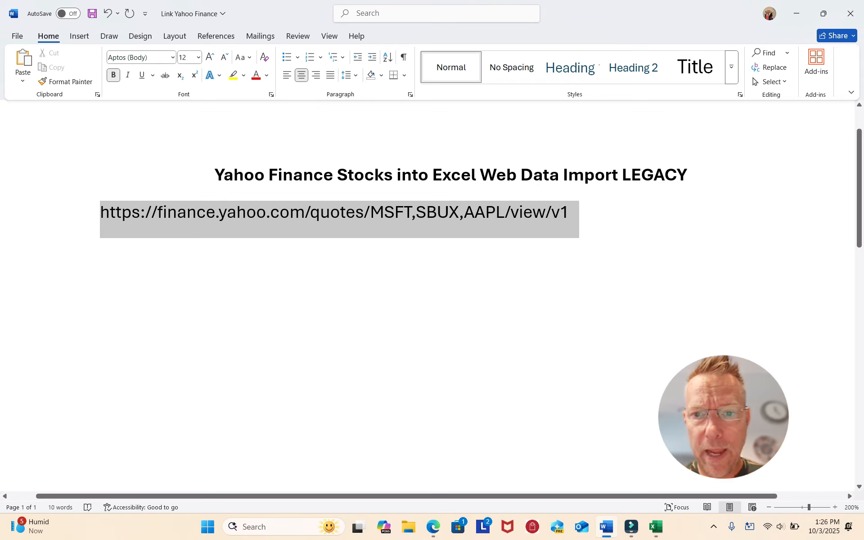
right_click(405, 210)
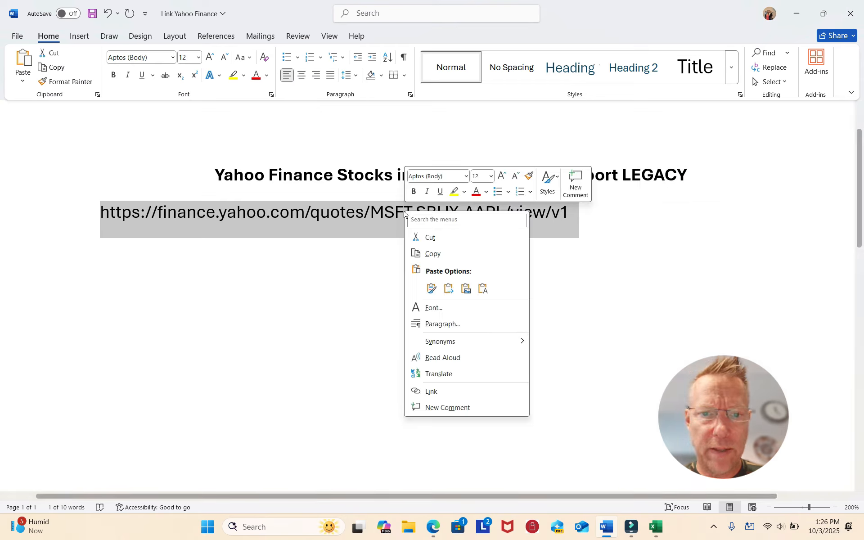
left_click(439, 255)
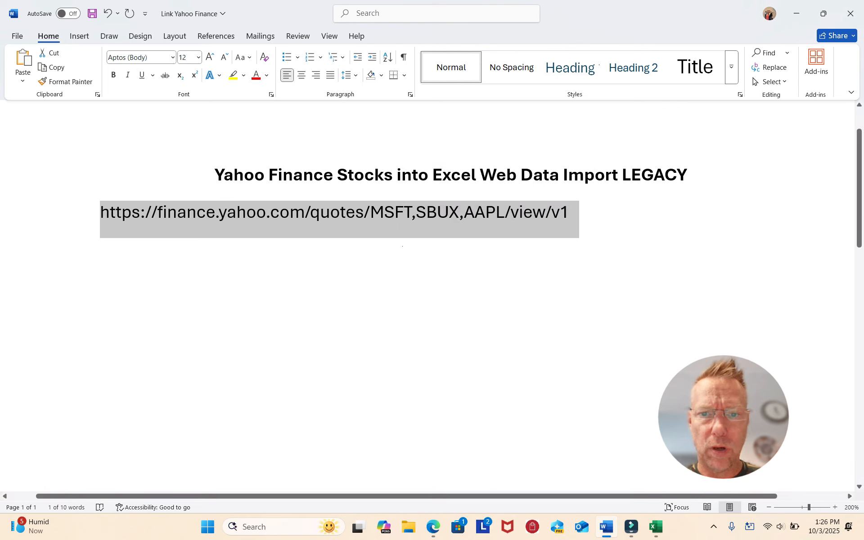
left_click(795, 14)
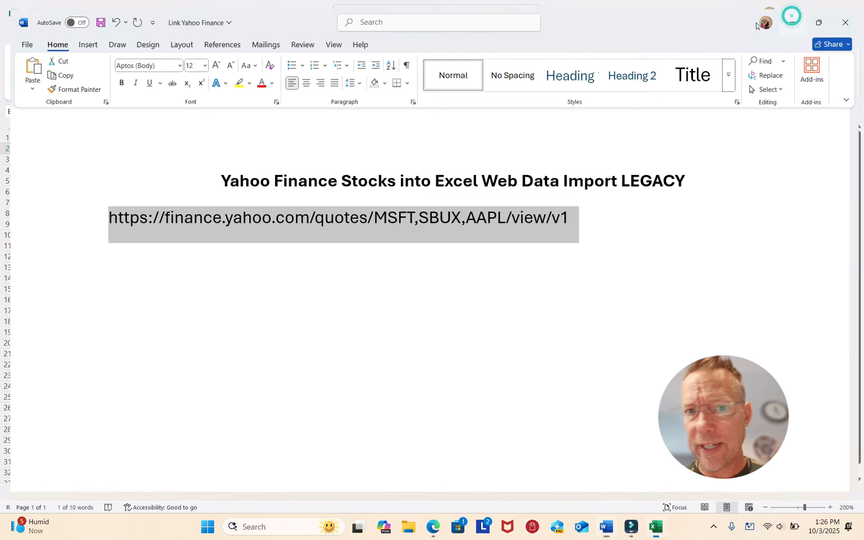
left_click(442, 329)
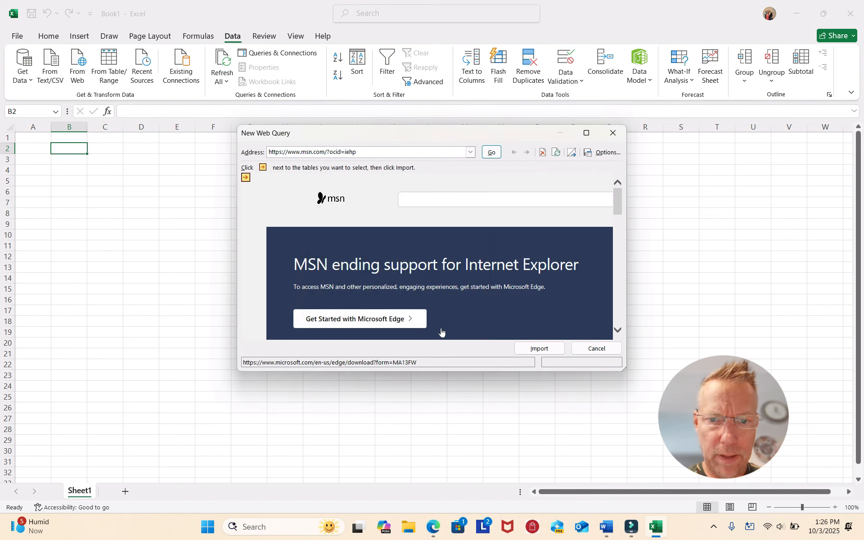
left_click(375, 152)
left_click_drag(375, 153, 227, 154)
key("ctrl+v")
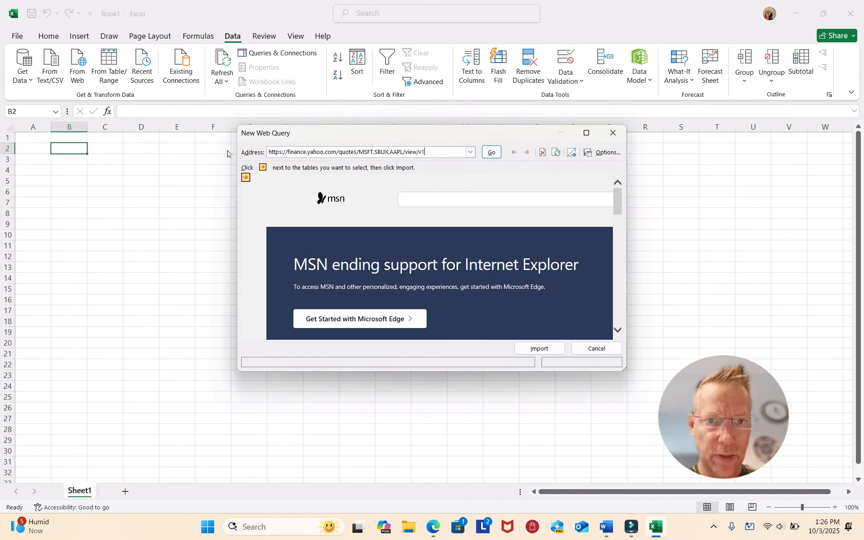
left_click(491, 152)
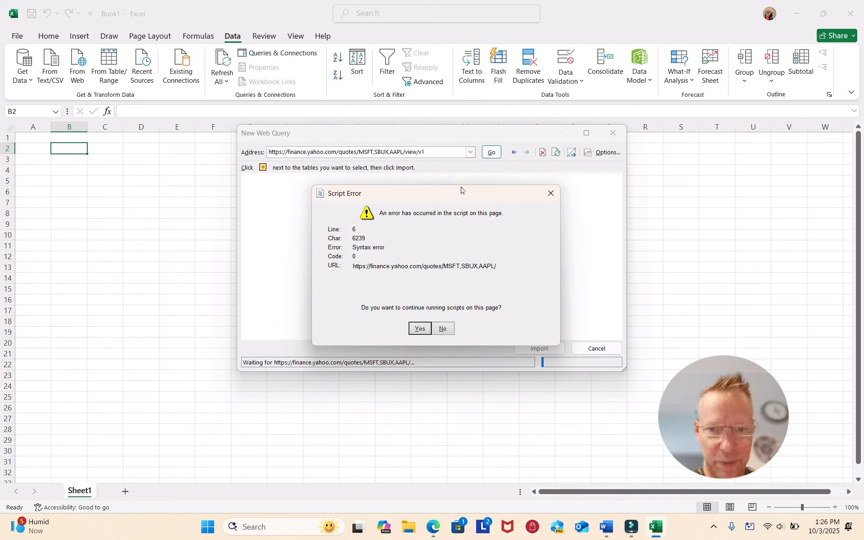
Dismiss the script errors on the Yahoo Finance page and stop further page loading
left_click(420, 332)
left_click(443, 328)
left_click(415, 329)
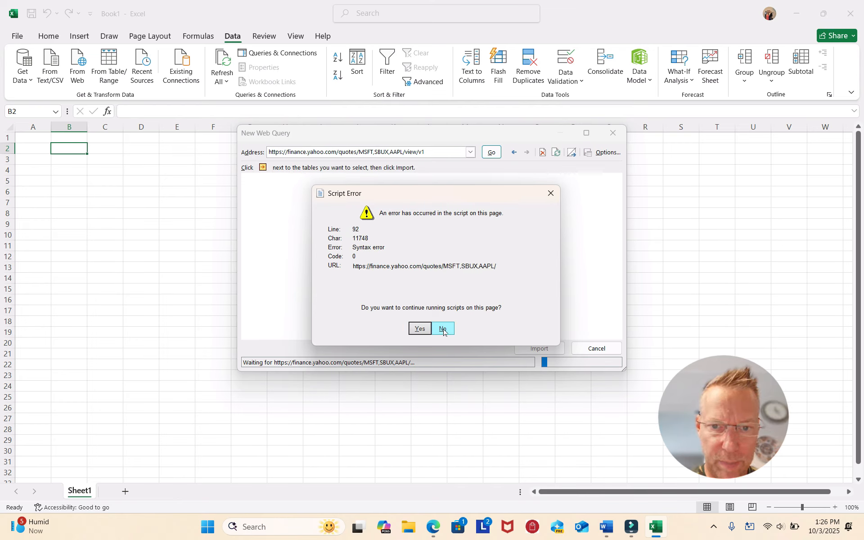
left_click(443, 329)
left_click(443, 329)
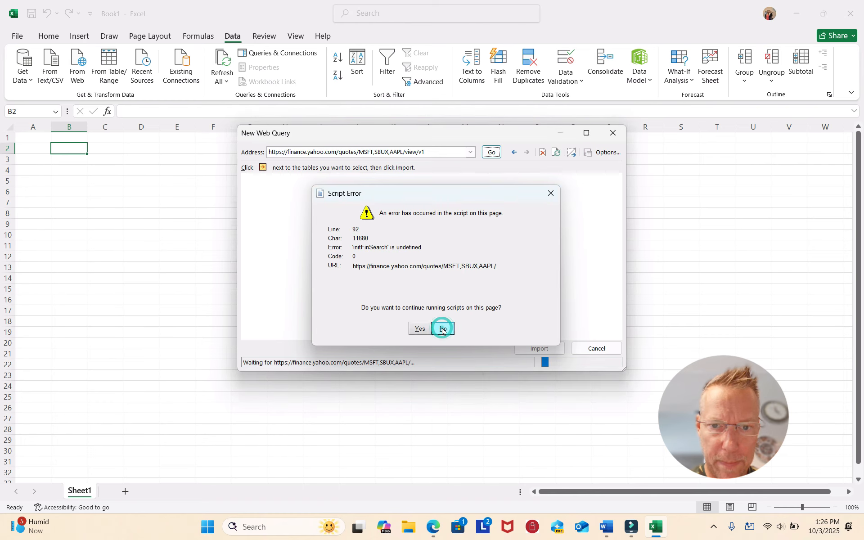
left_click(443, 329)
left_click(443, 329)
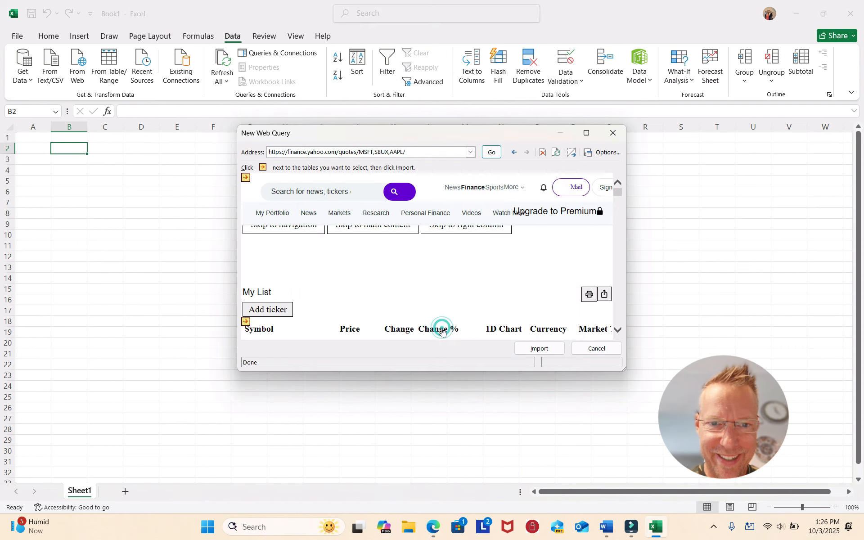
left_click(543, 152)
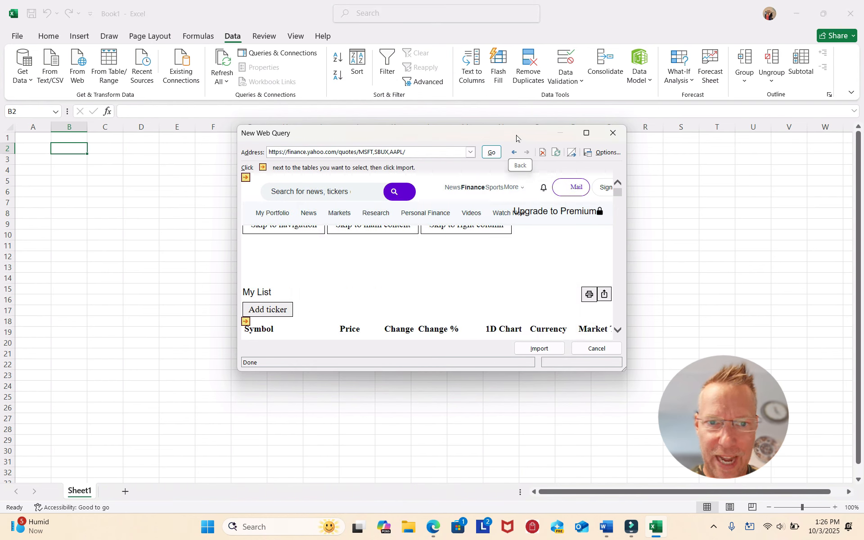
Maximize the web query window, select the My List quotes table, and import it into the existing worksheet at =$B$2
double_click(515, 134)
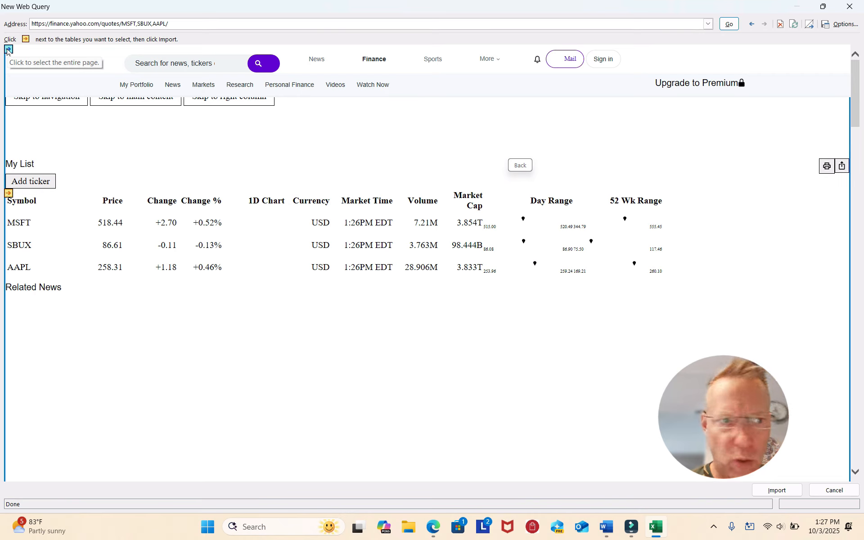
left_click(8, 194)
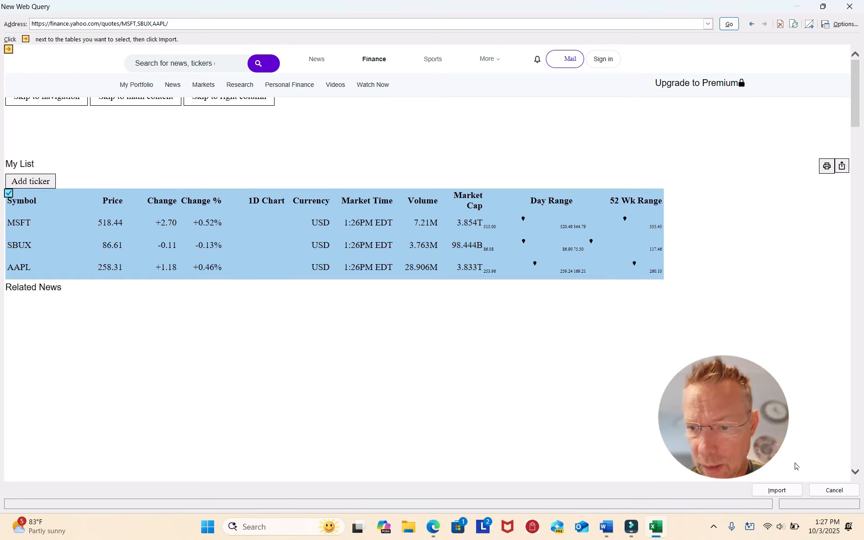
left_click(771, 492)
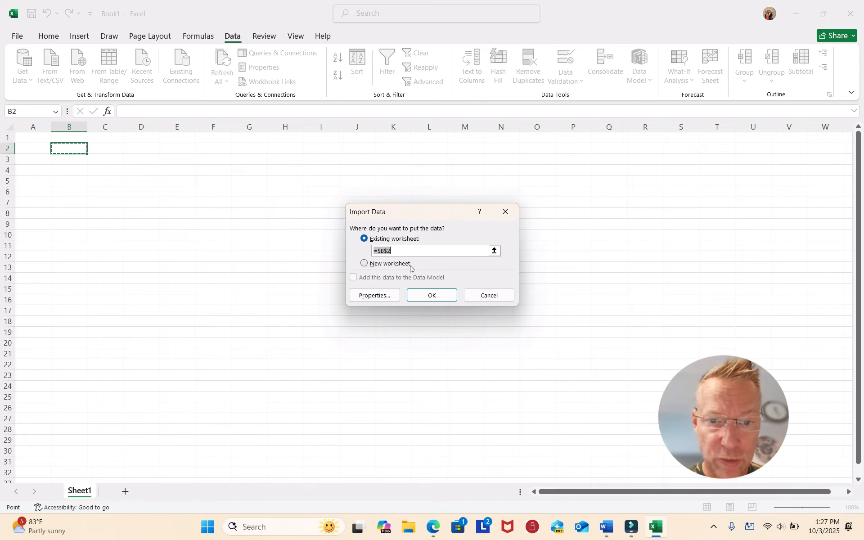
left_click(434, 296)
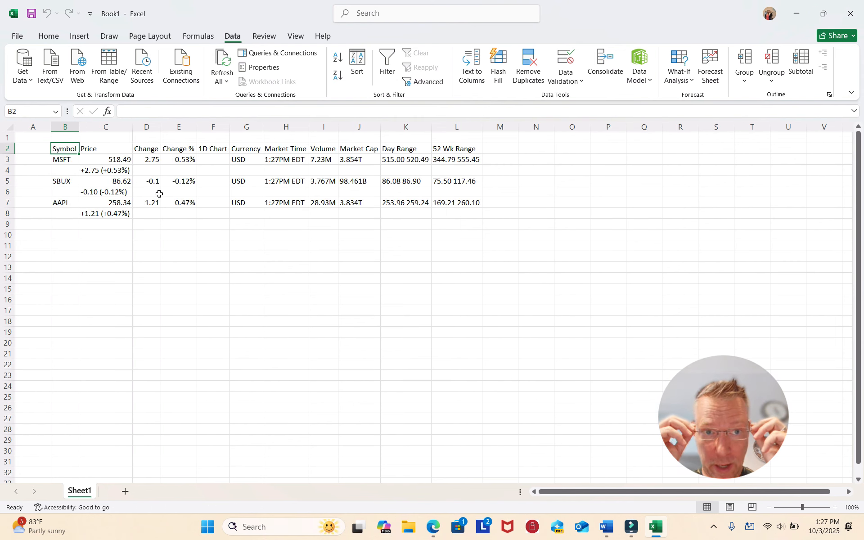
Widen the Price column and the Change column of the imported quotes
left_click(71, 228)
left_click_drag(133, 127, 148, 127)
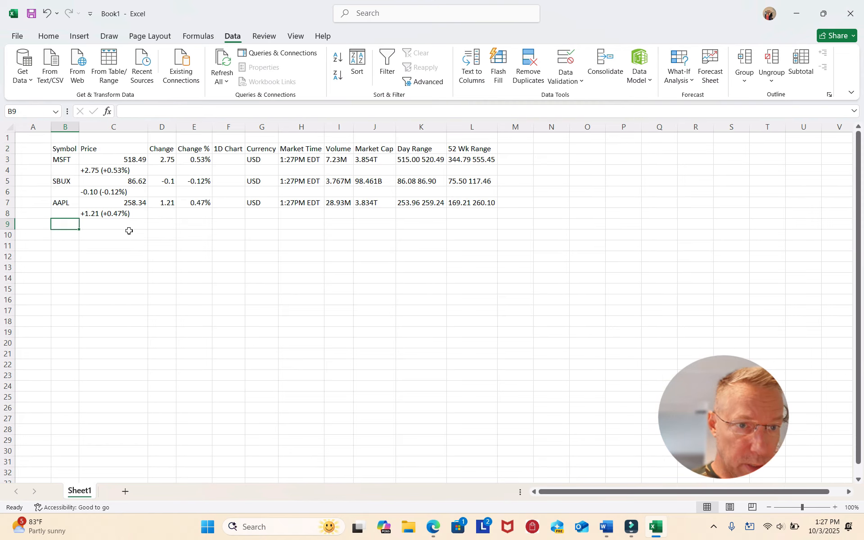
left_click(120, 171)
left_click(118, 193)
left_click(124, 246)
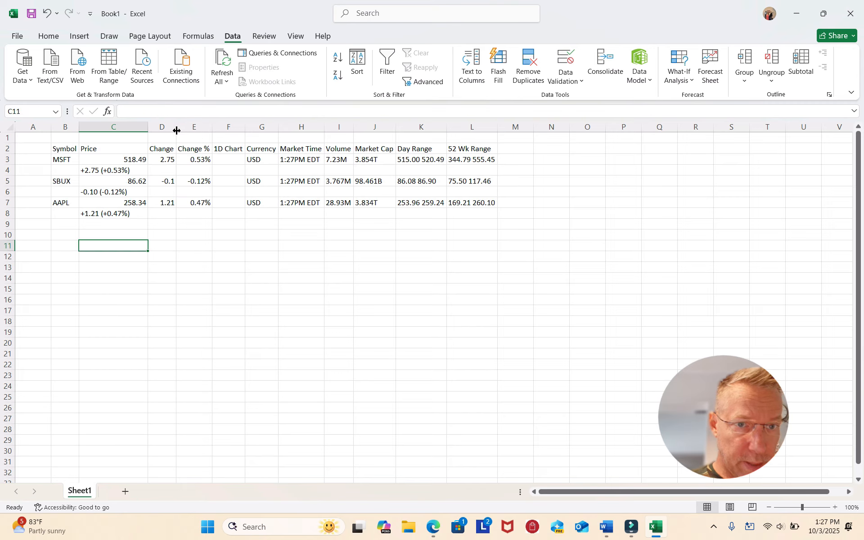
left_click_drag(176, 130, 193, 131)
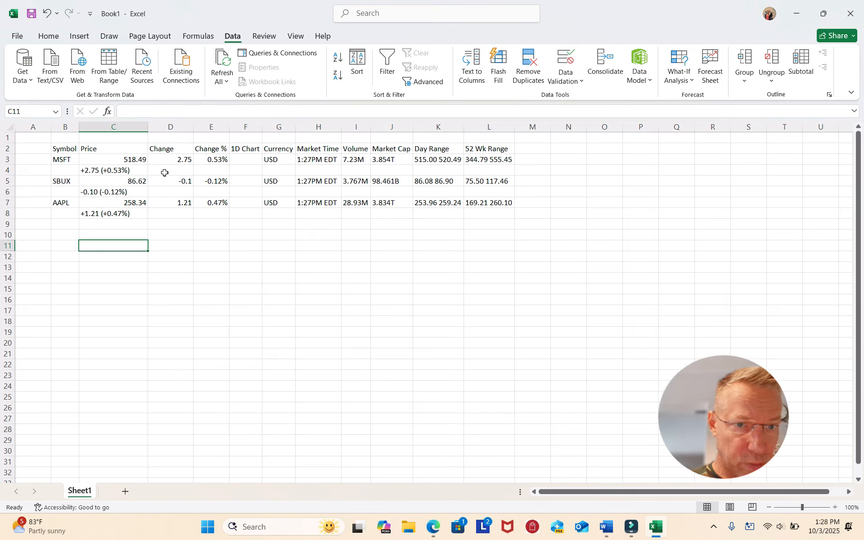
Center the column headings in row 2 of the imported stock table
left_click(59, 162)
left_click(62, 182)
left_click(60, 204)
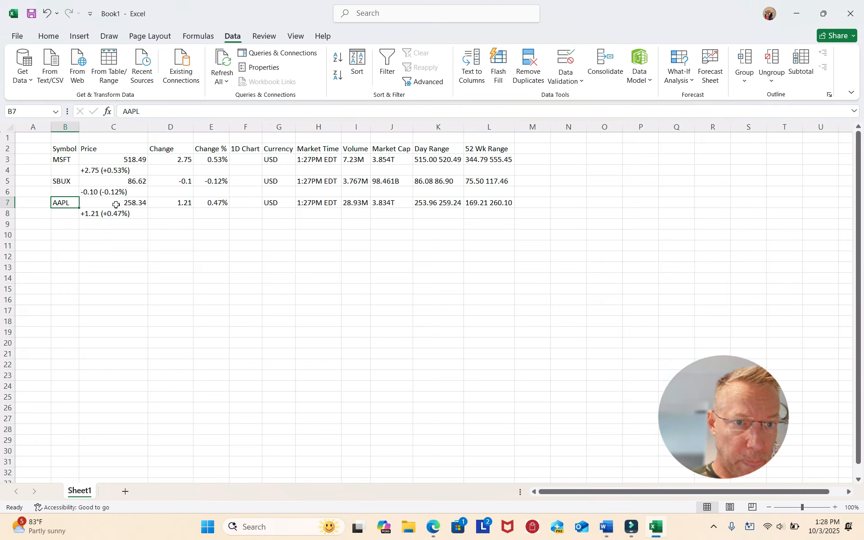
left_click(8, 149)
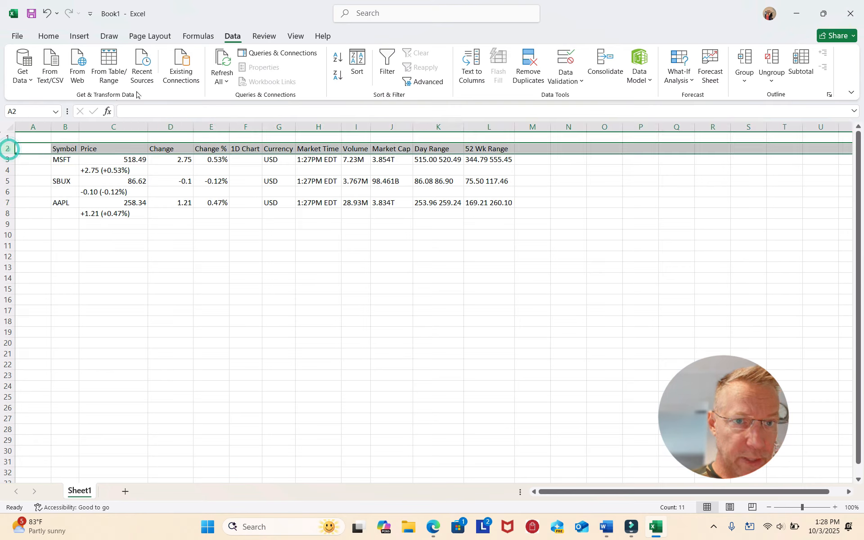
left_click(45, 36)
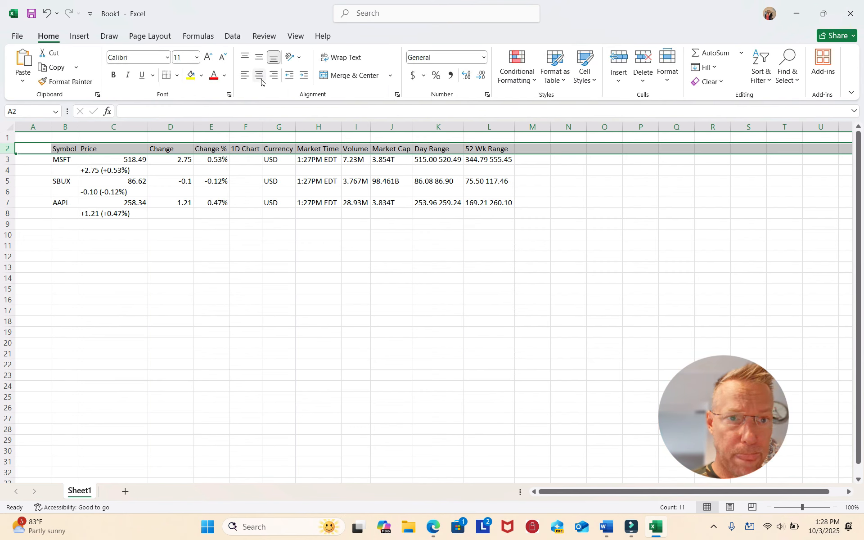
left_click(260, 75)
left_click(133, 241)
Examine the imported change, percentage, 1D chart, currency, day range and 52-week range data, plus the extra line under the MSFT price
left_click_drag(174, 159, 167, 203)
left_click_drag(211, 160, 211, 203)
left_click_drag(243, 158, 243, 205)
left_click(250, 149)
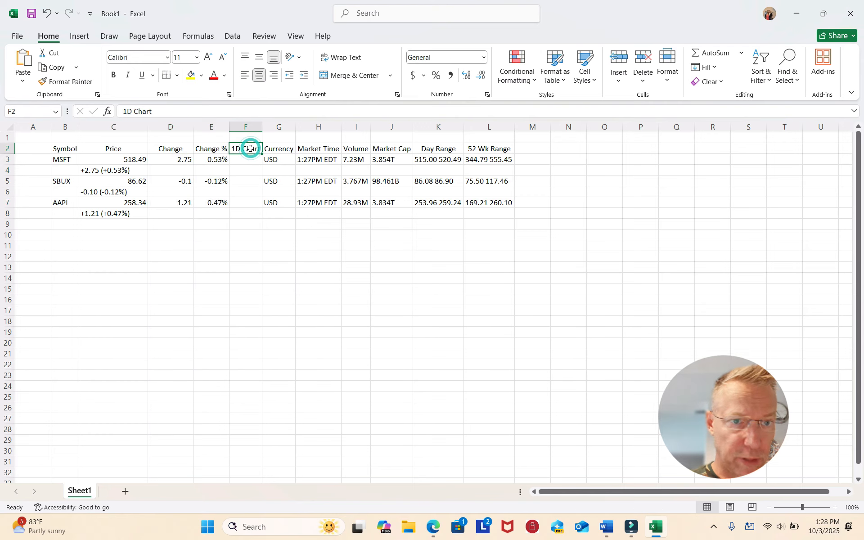
left_click_drag(285, 158, 281, 197)
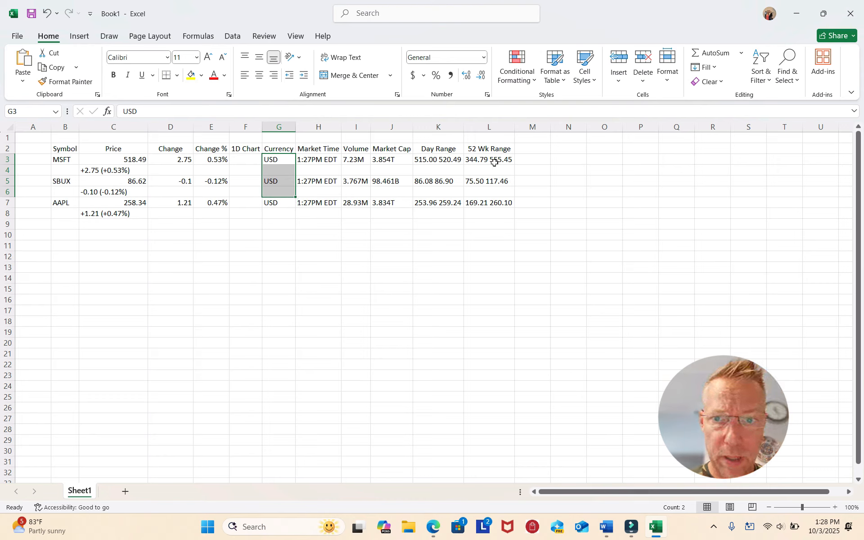
left_click(448, 160)
left_click(485, 159)
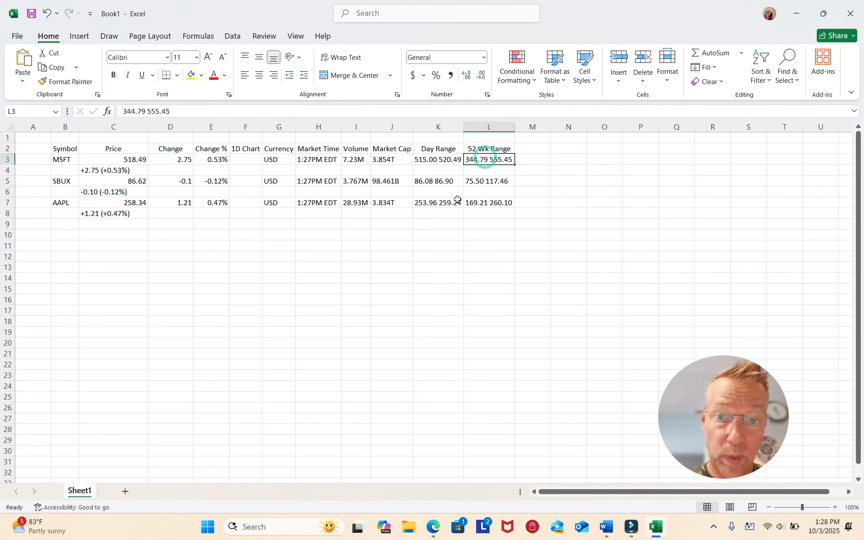
left_click(106, 172)
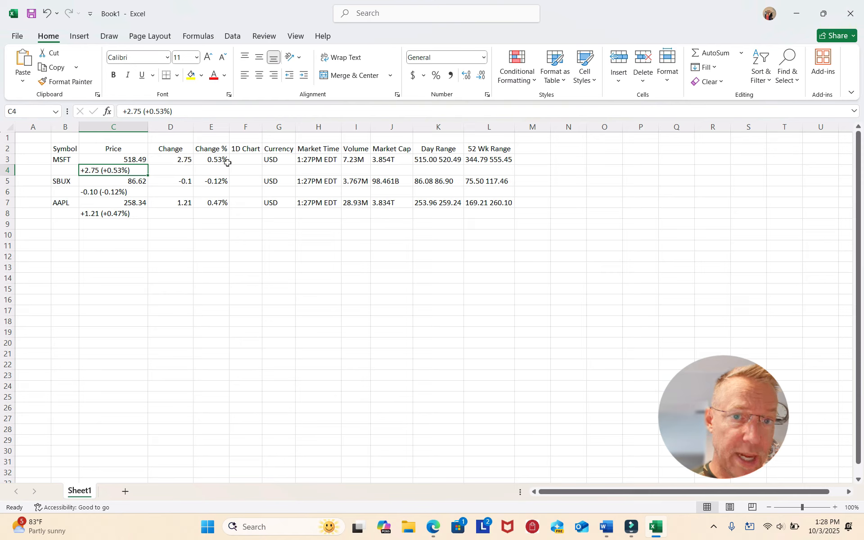
left_click(104, 234)
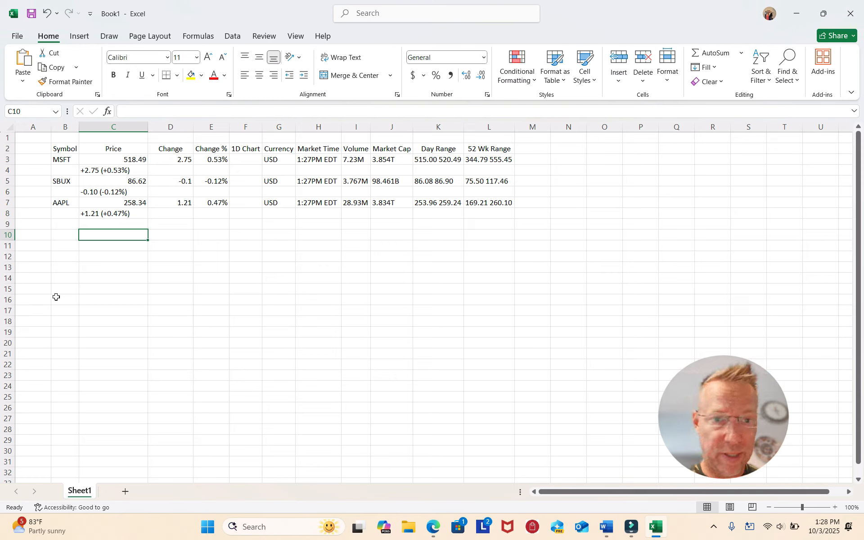
left_click(171, 238)
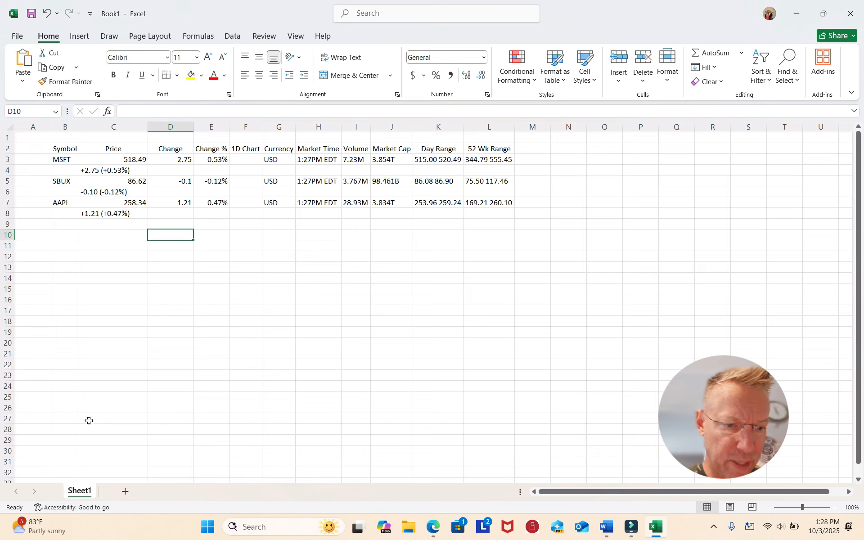
Add a new blank worksheet to the workbook and return to Sheet1
left_click(125, 491)
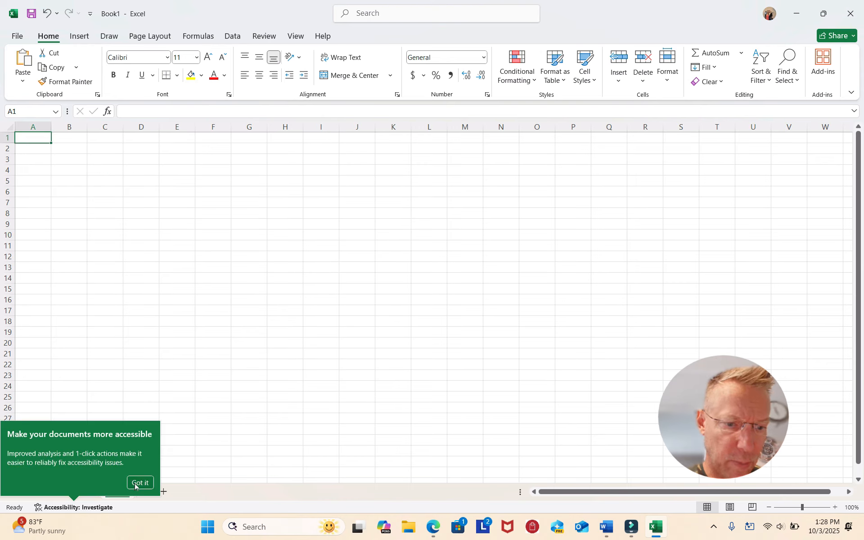
left_click(133, 204)
left_click(81, 494)
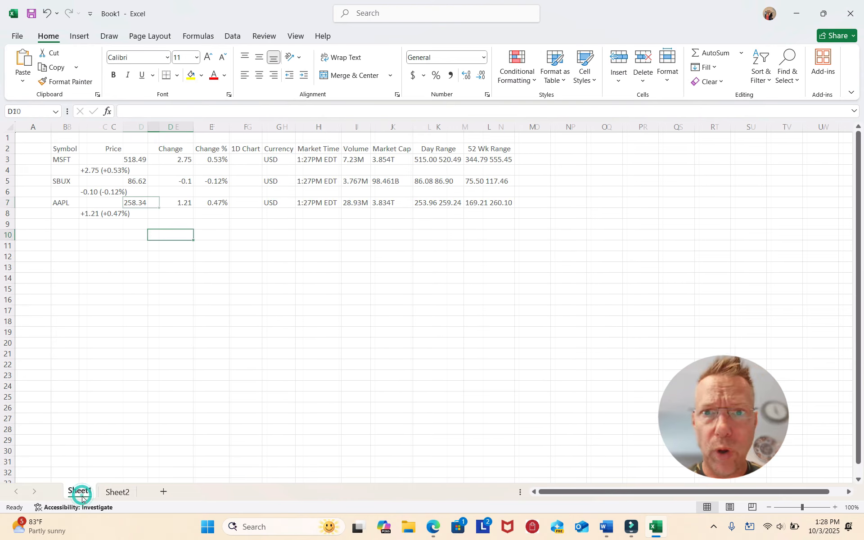